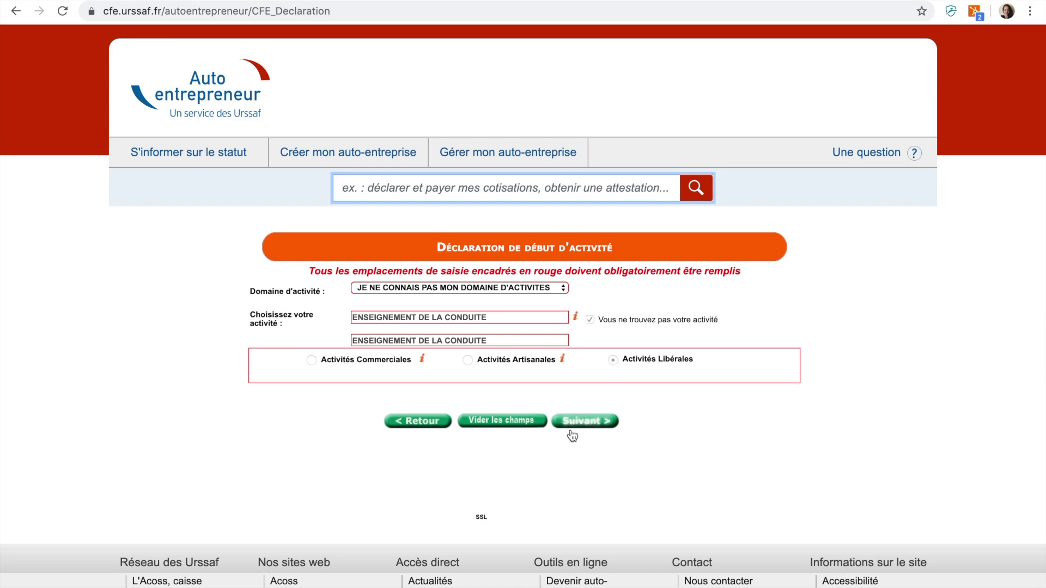
Confirm ENSEIGNEMENT DE LA CONDUITE as a liberal activity and continue to the personal details form
left_click(573, 423)
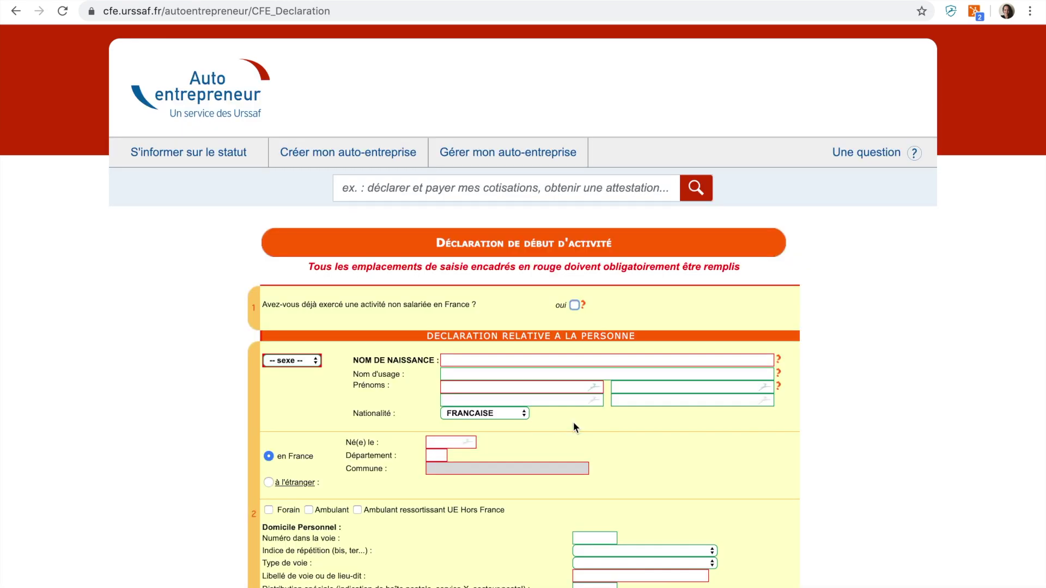
Undo the previous-activity answer, set sex to Féminin, and enter the declarant's birth name and first name
left_click(575, 305)
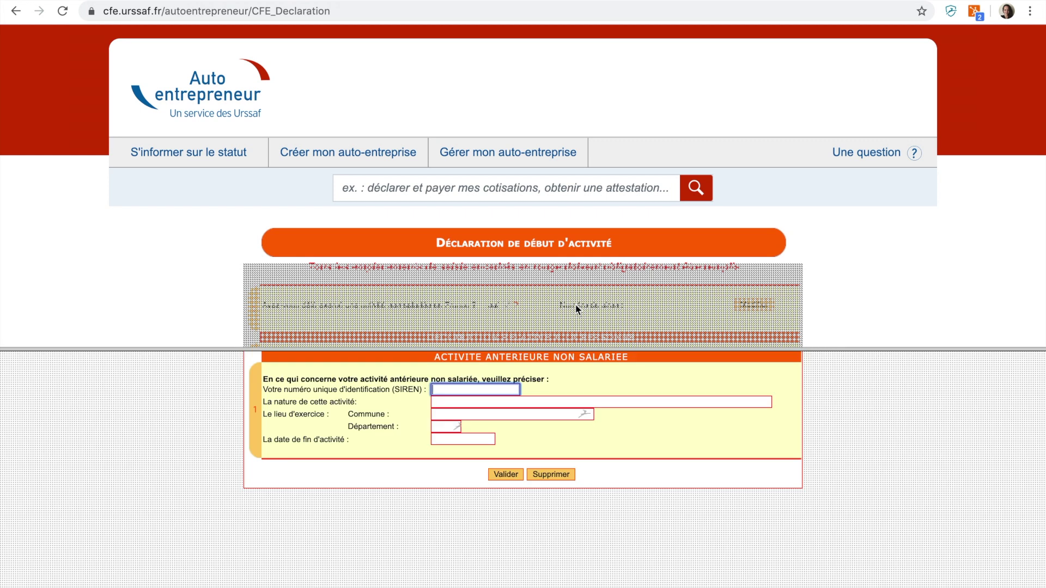
left_click(555, 475)
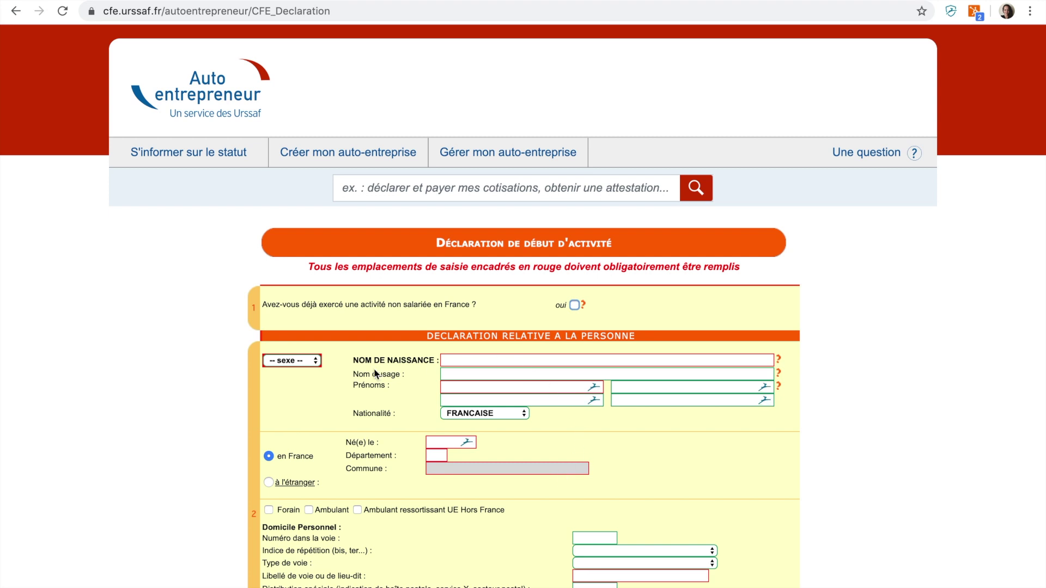
left_click(299, 361)
key("Tab")
left_click(464, 387)
left_click(675, 416)
Enter the declarant's birth date and birthplace: département 75, commune PARIS
scroll(659, 443, "down", 2)
left_click(447, 384)
type("01/01/2001")
left_click(458, 407)
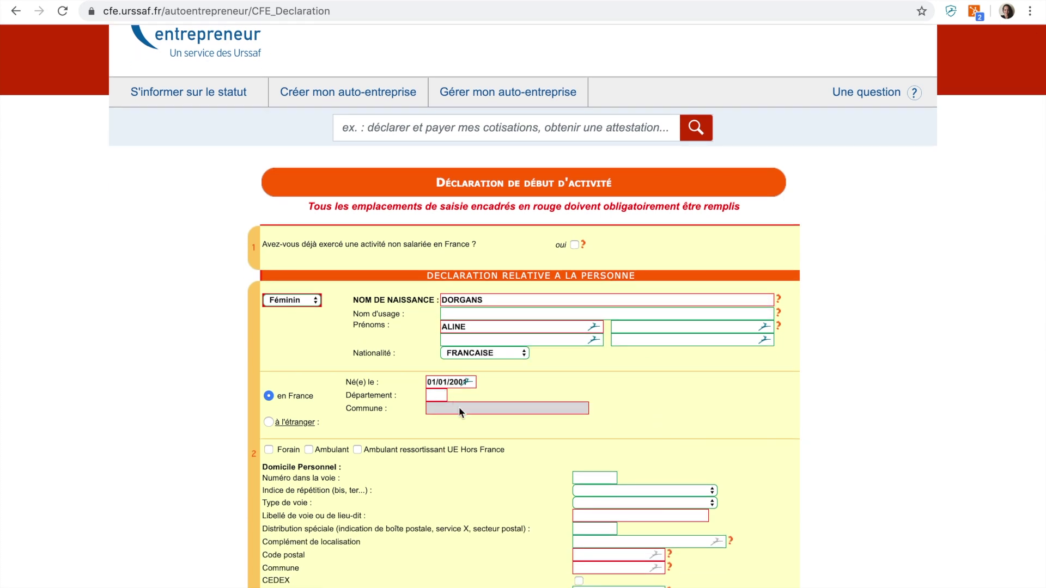
type("75")
key("Tab")
type("PARIS")
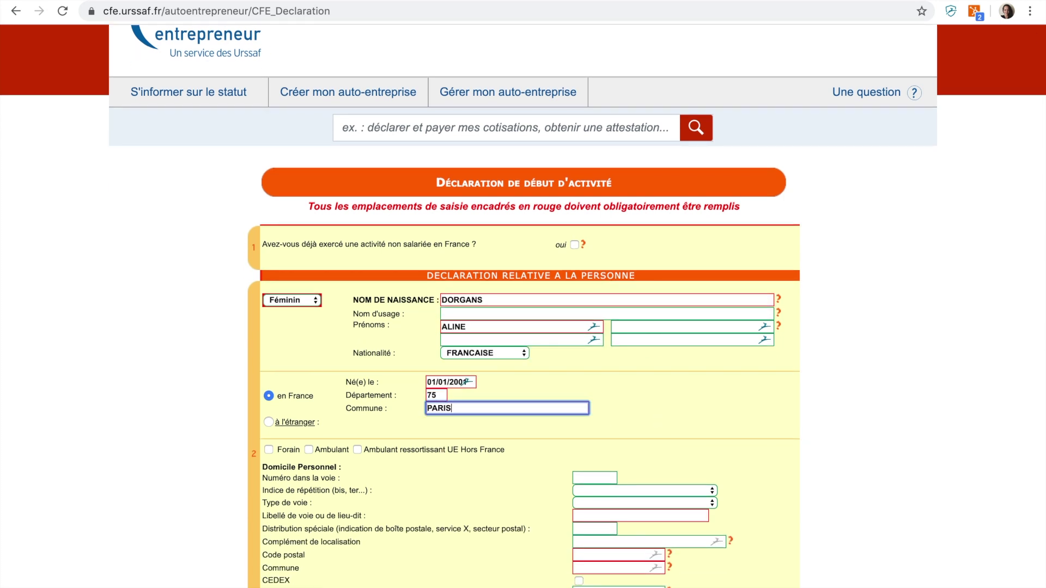
scroll(384, 504, "down", 3)
Enter the home street address and accept the 75008 postal code suggestion
left_click(640, 366)
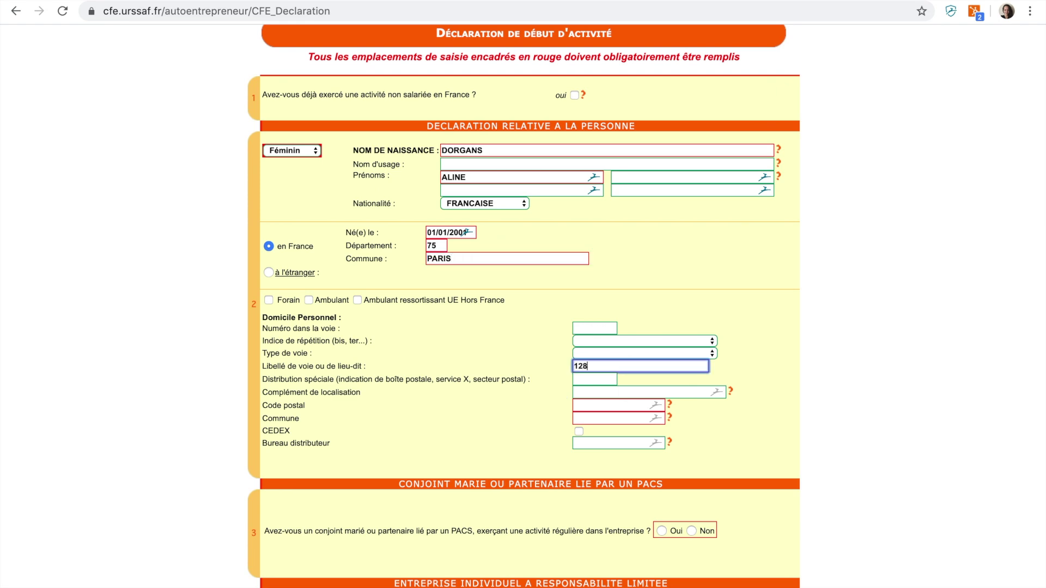
left_click(618, 405)
type("75008")
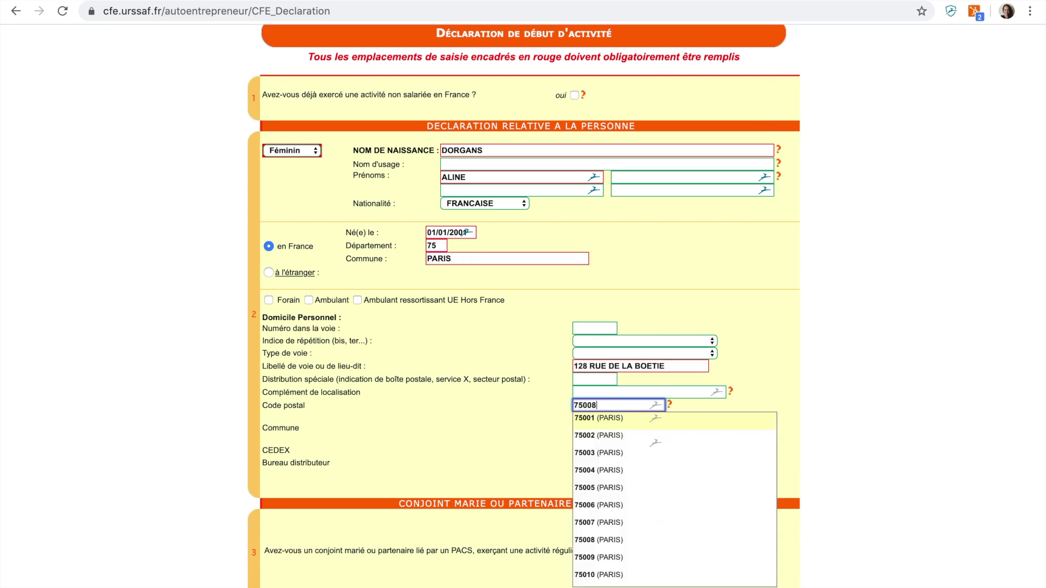
key("Return")
scroll(866, 439, "down", 1)
scroll(865, 438, "down", 5)
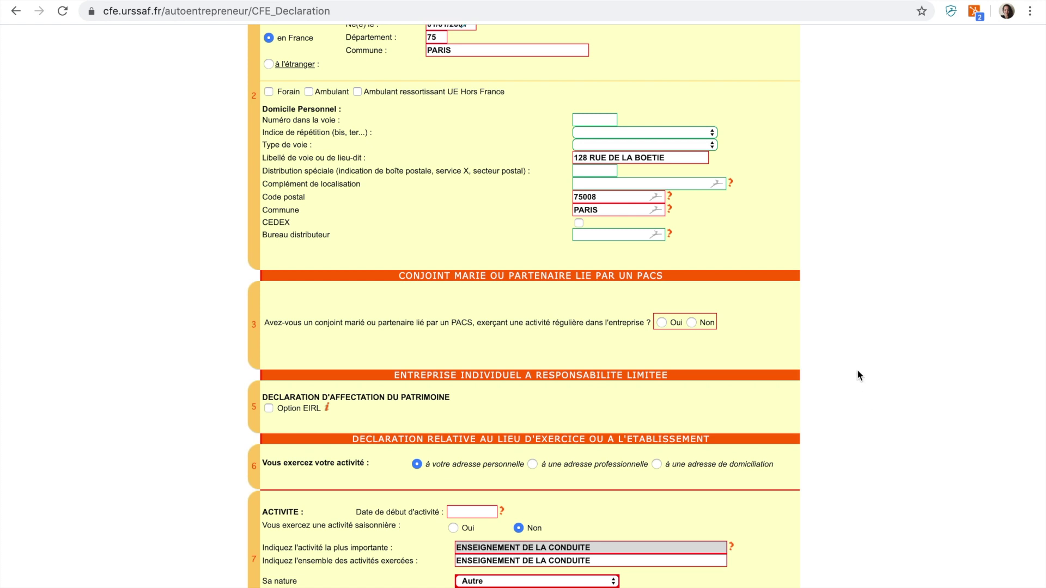
Answer Non to the spouse or PACS partner question
left_click(689, 322)
scroll(815, 467, "down", 5)
scroll(816, 469, "down", 1)
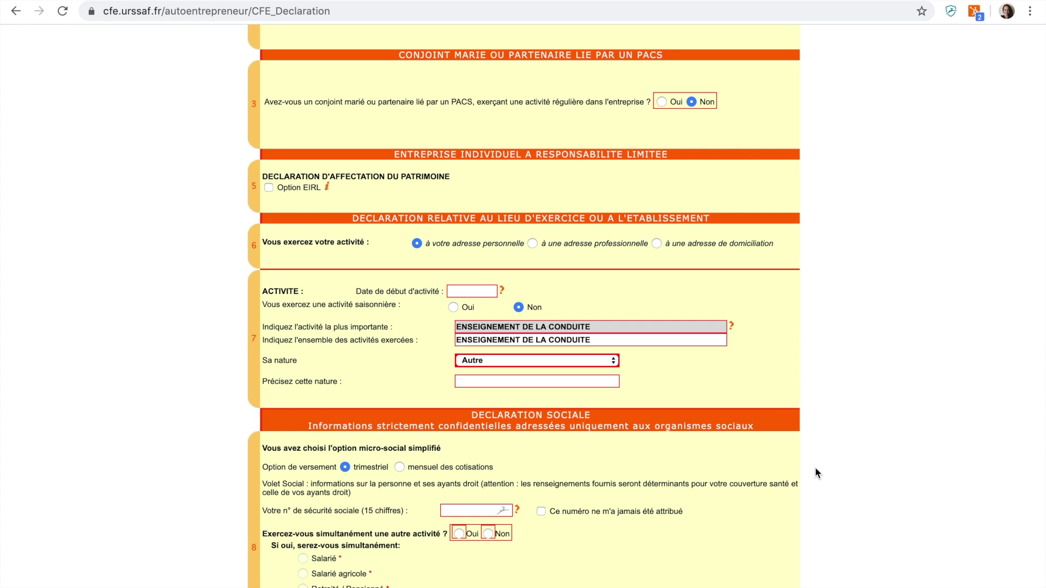
Enter start date 16/01/2020, keep nature Autre, and specify it as LIBERALE
left_click(472, 292)
type("1")
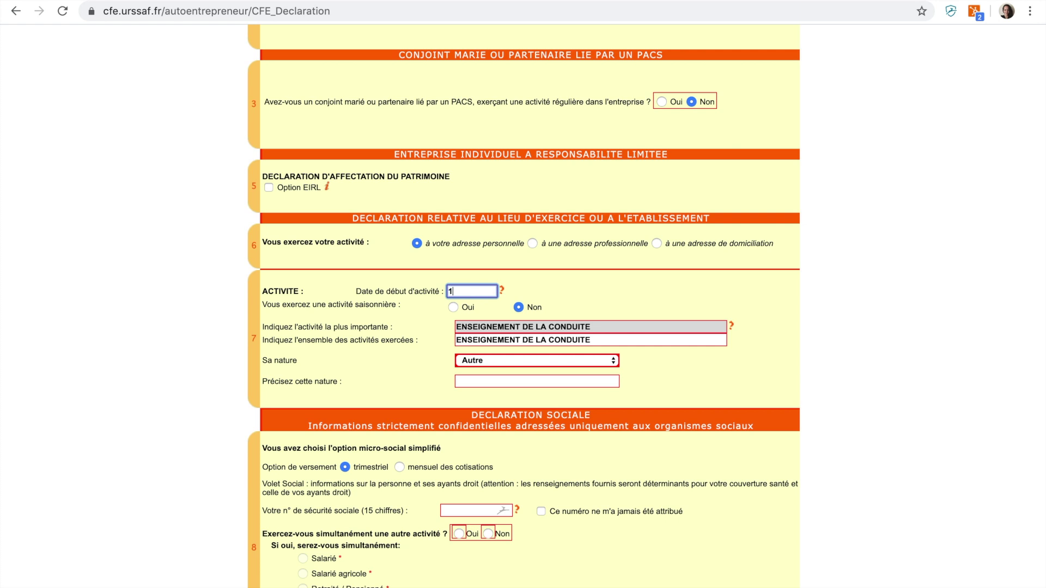
type("6/01/2020")
left_click(521, 362)
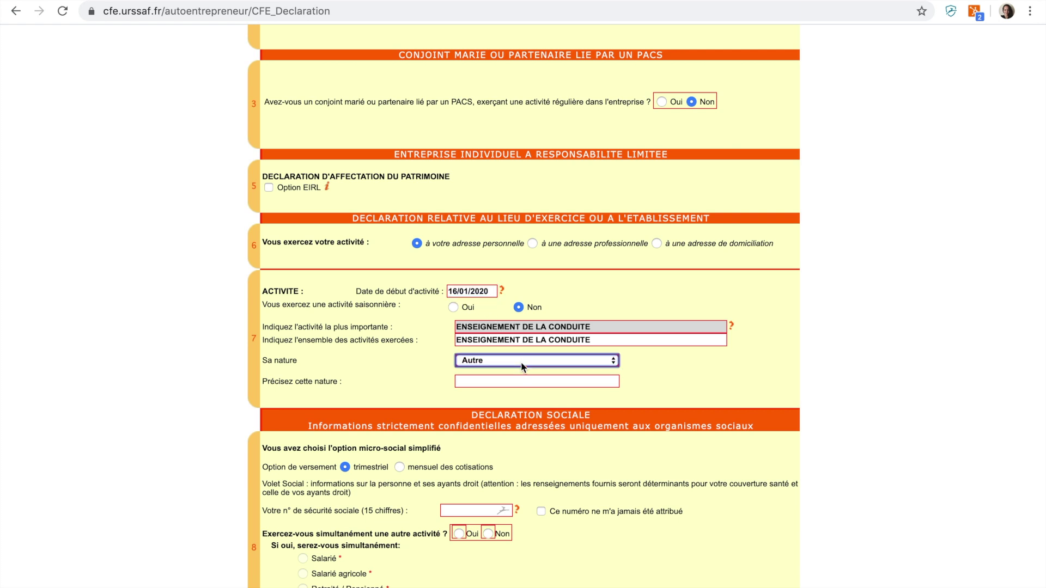
left_click(521, 362)
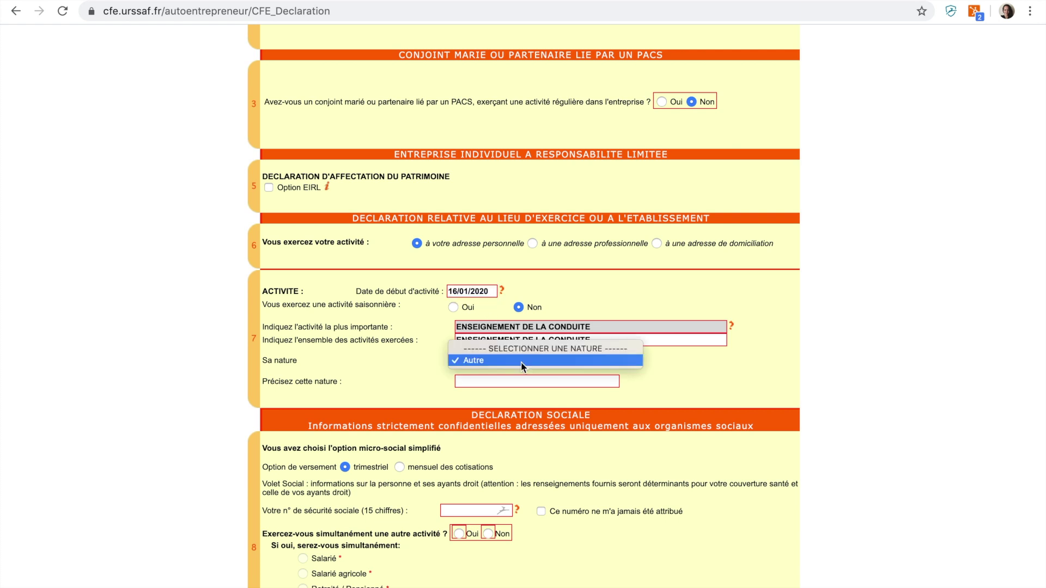
left_click(521, 362)
left_click(520, 380)
type("LIBERALE")
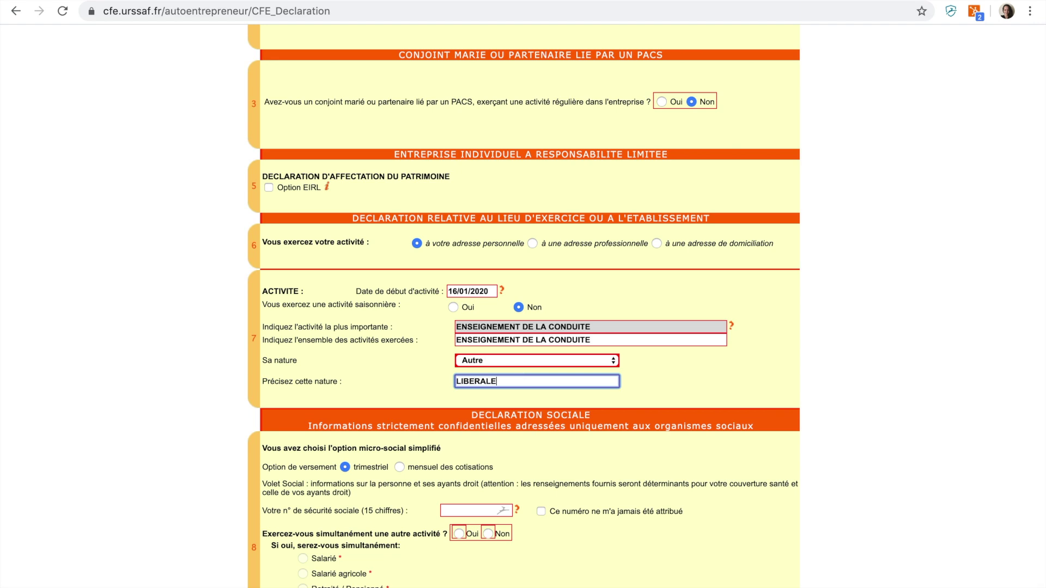
scroll(520, 378, "down", 1)
scroll(523, 305, "down", 5)
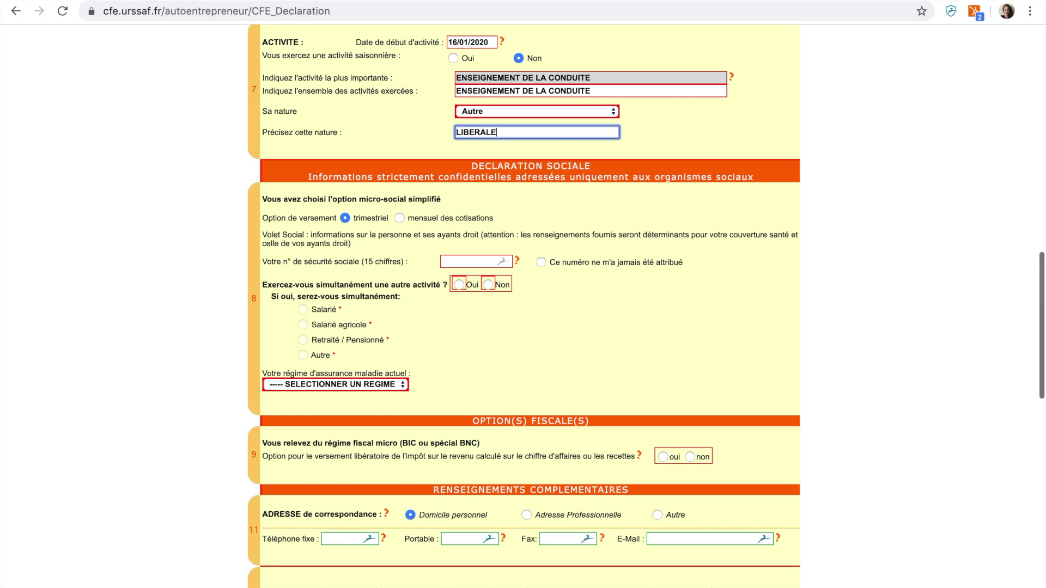
Declare that no social security number has been assigned
left_click(458, 261)
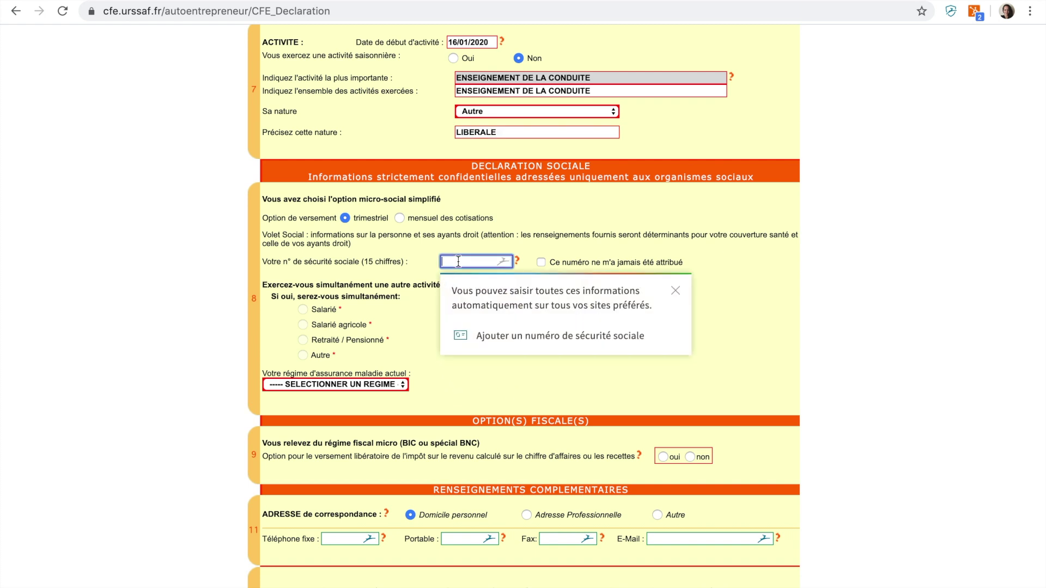
type("0")
left_click(677, 291)
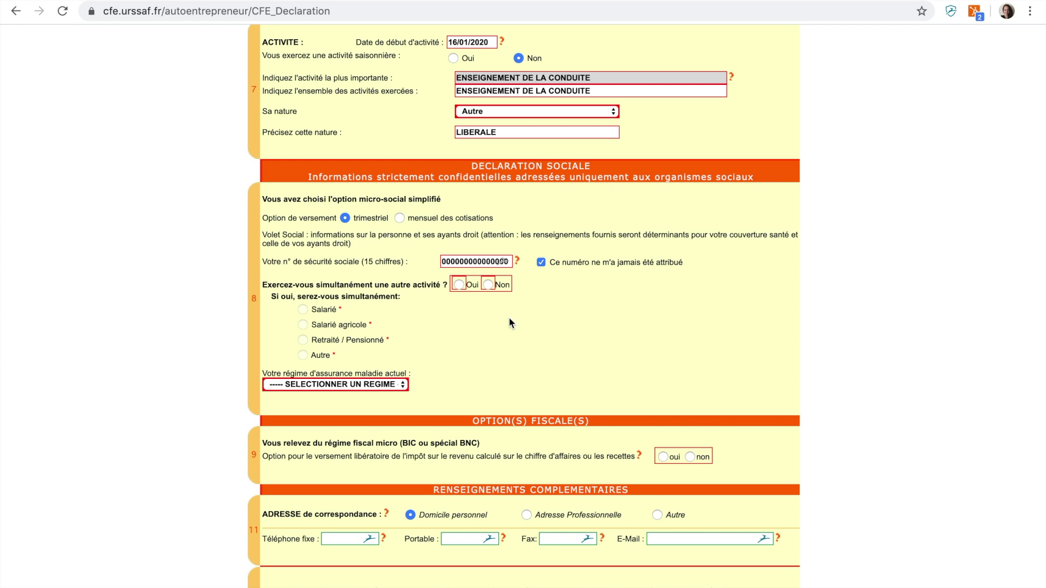
Answer Non to another simultaneous activity and choose Régime général des salariés health insurance
left_click(489, 284)
left_click(396, 384)
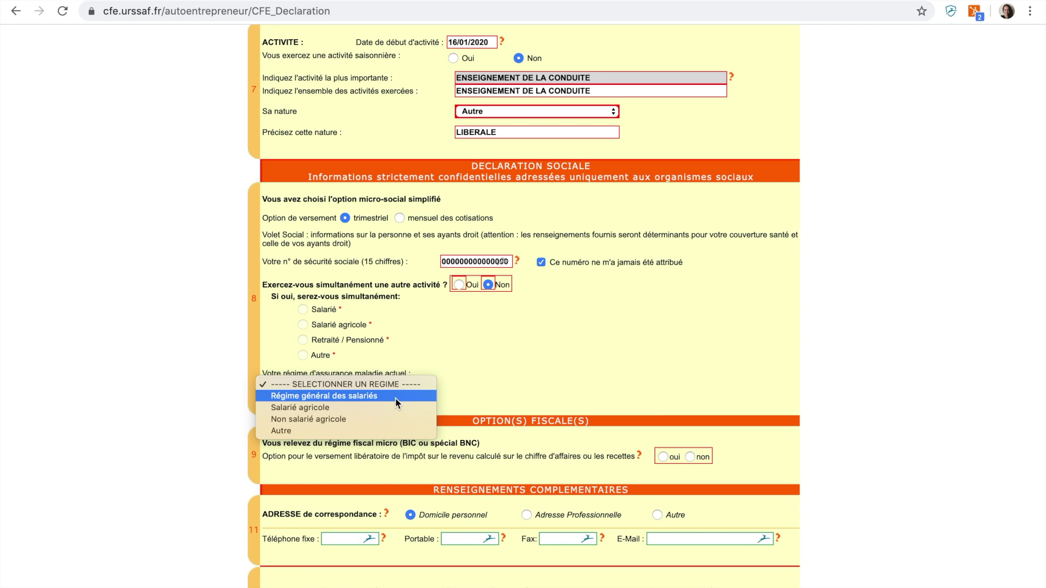
left_click(395, 397)
scroll(527, 398, "down", 3)
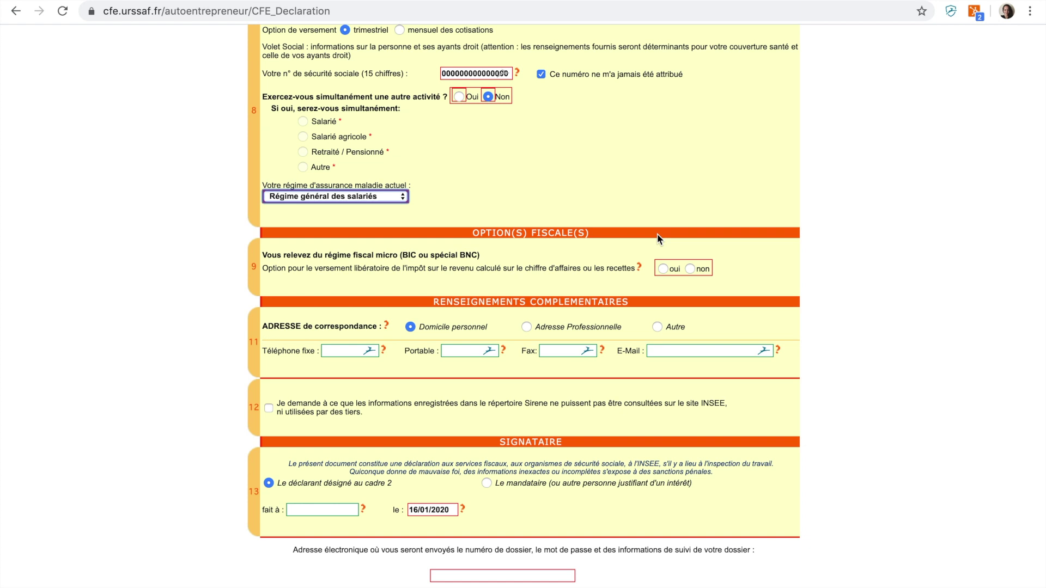
Decline the versement libératoire tax-payment option in section 9
left_click(690, 269)
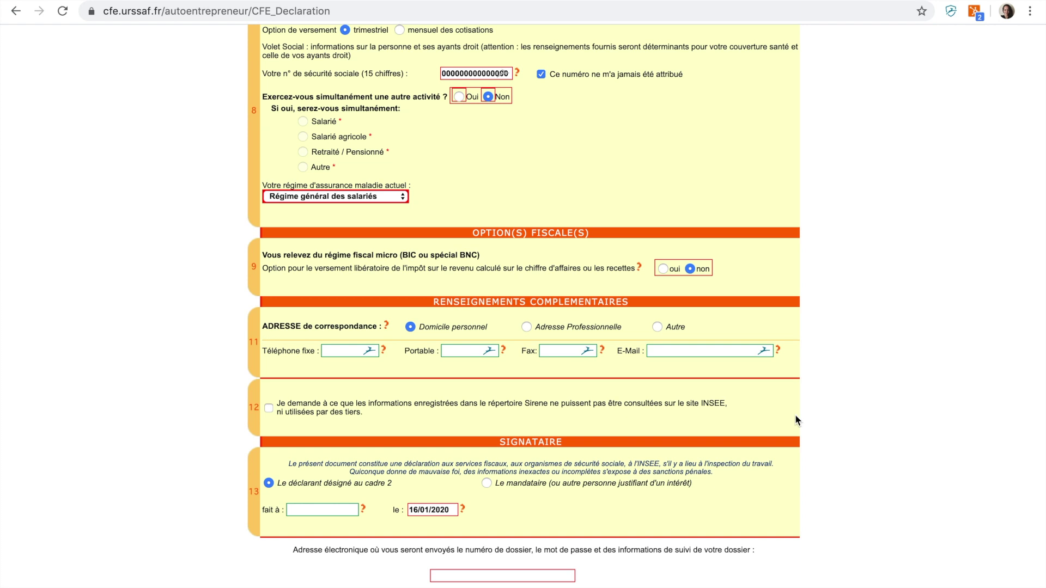
scroll(795, 417, "down", 5)
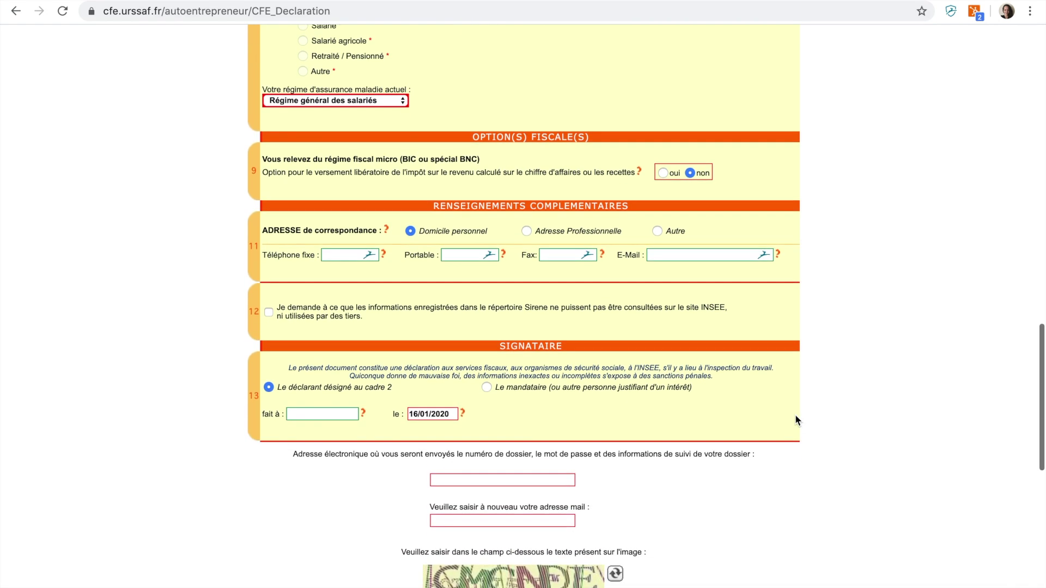
scroll(796, 420, "down", 1)
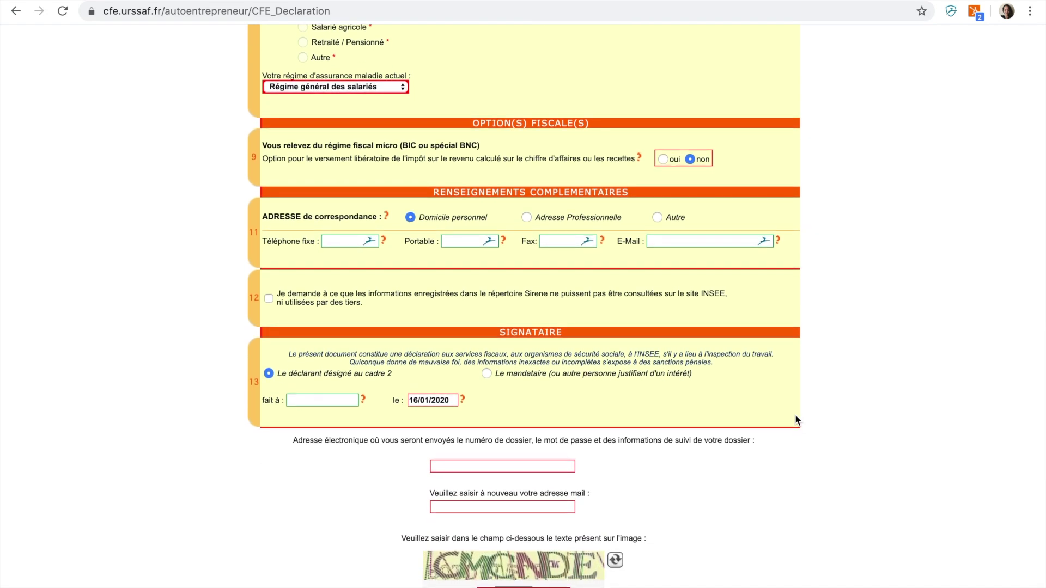
scroll(796, 420, "down", 2)
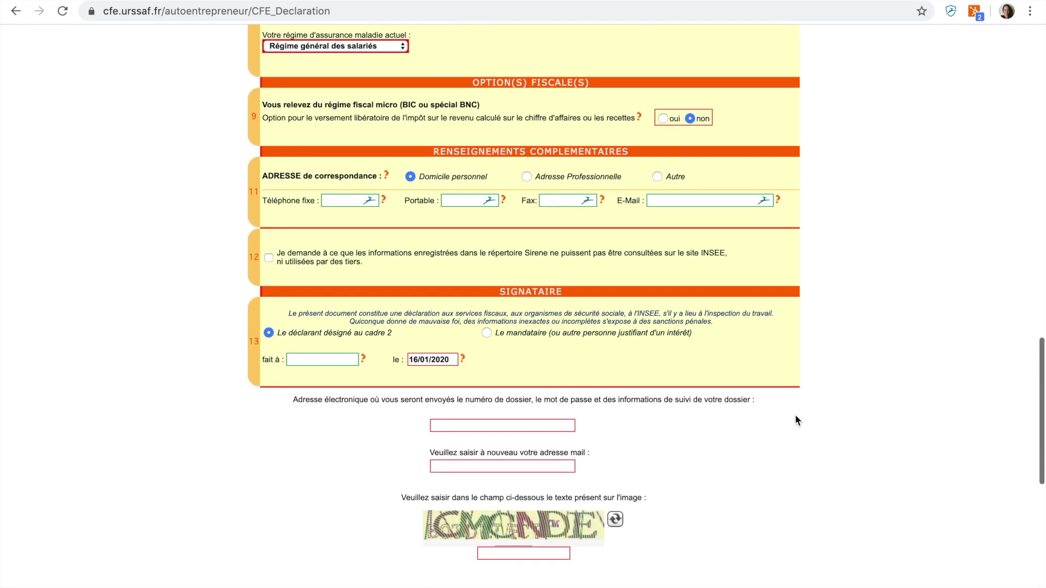
Sign the form in PARIS and enter and confirm the contact e-mail address
left_click(332, 356)
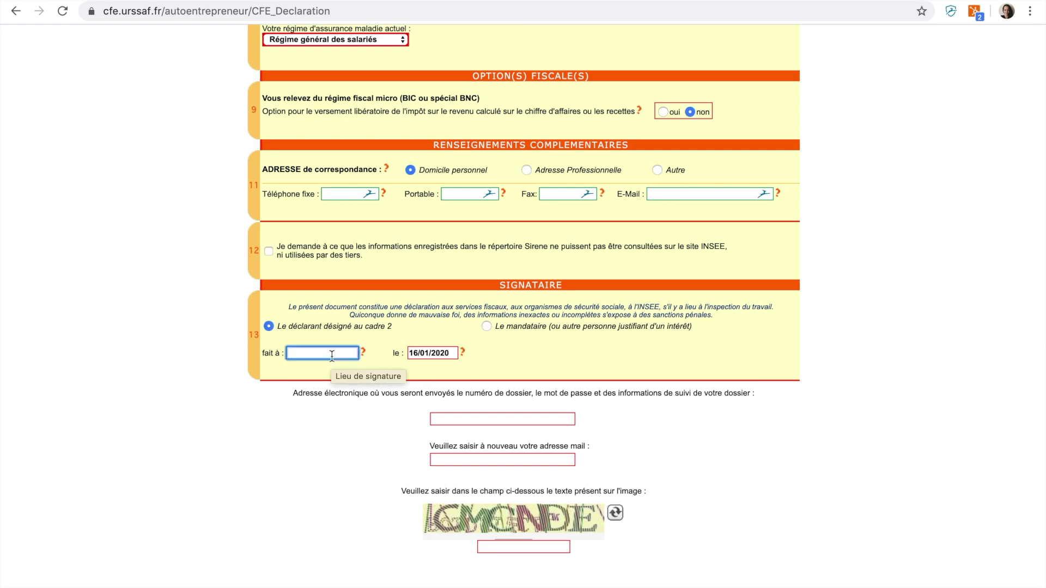
type("PARIS")
left_click(473, 419)
left_click(482, 460)
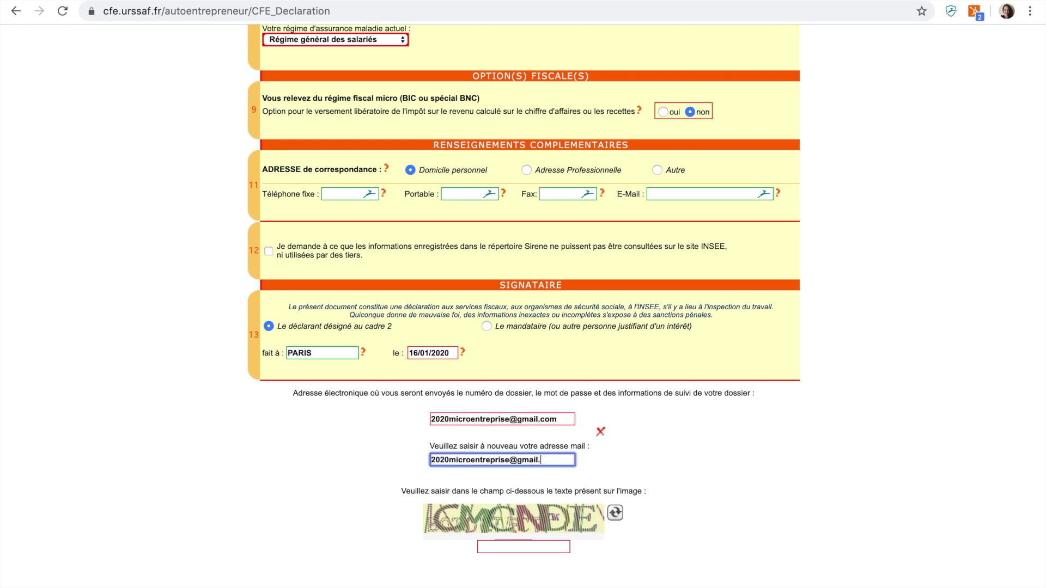
scroll(482, 459, "down", 3)
Fill in the captcha, validate and confirm the form, and answer Oui to electronic identity proof
left_click(505, 419)
type("CMCNDE")
scroll(602, 457, "down", 3)
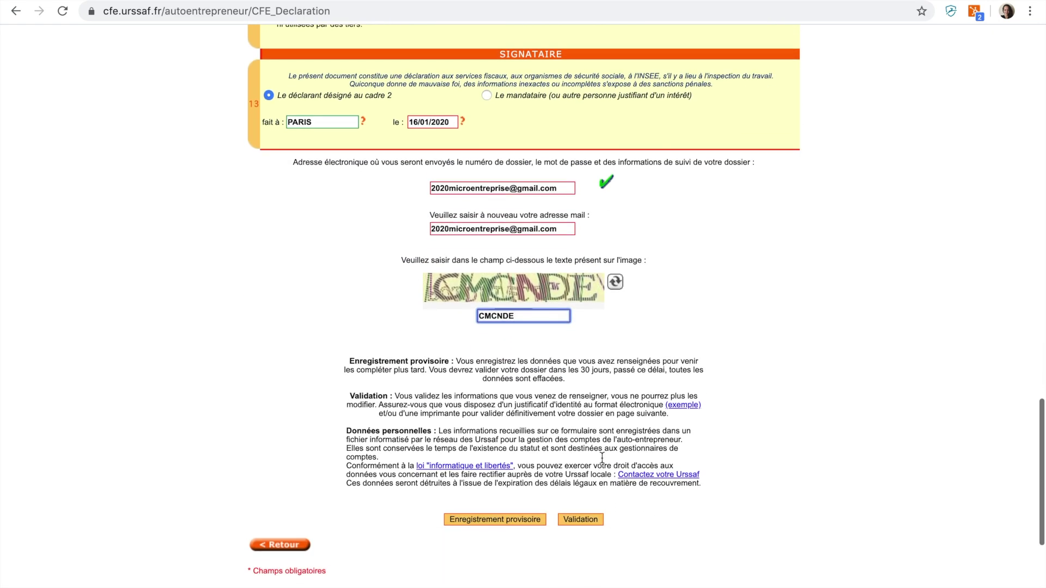
left_click(590, 523)
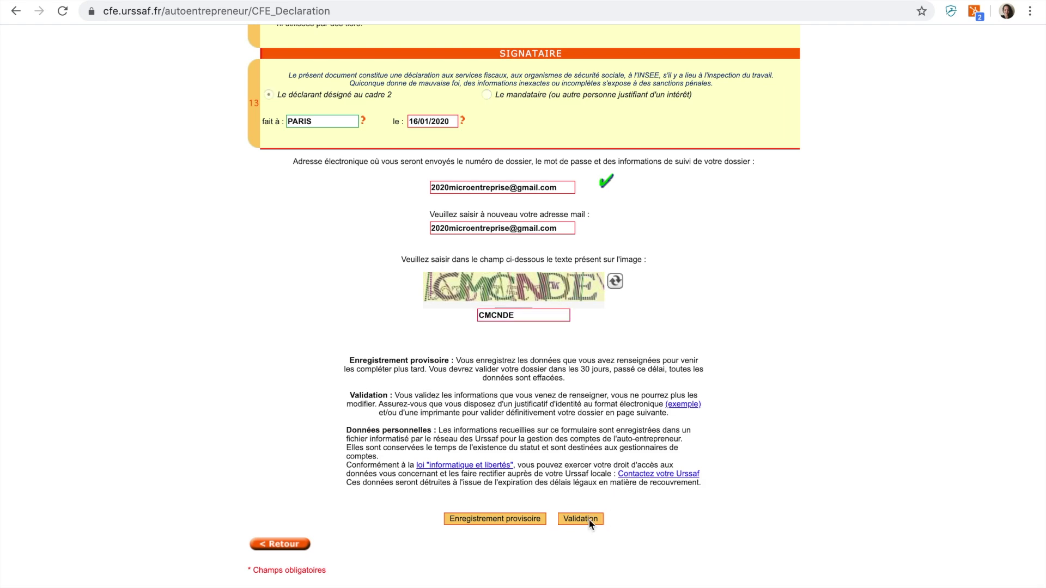
left_click(657, 107)
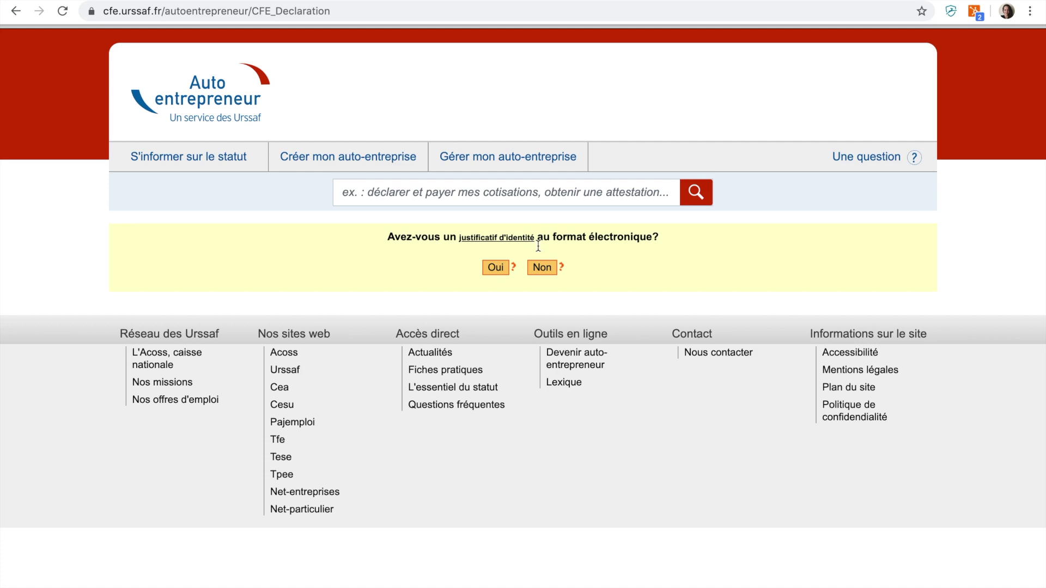
left_click(494, 268)
scroll(495, 264, "down", 7)
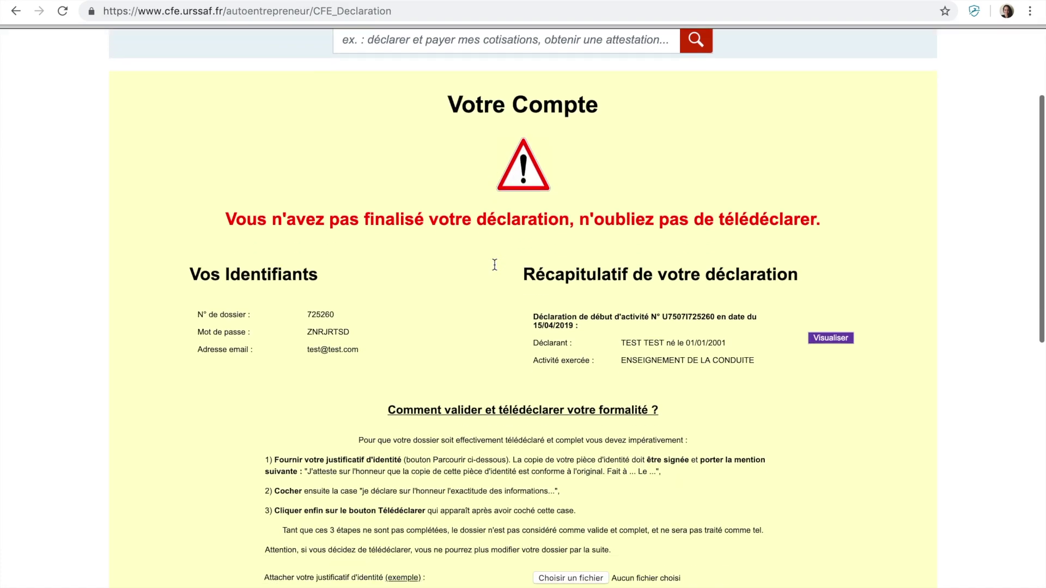
Attach the CNI file, tick the sworn-declaration certification, and submit via Télédéclarer
left_click(571, 357)
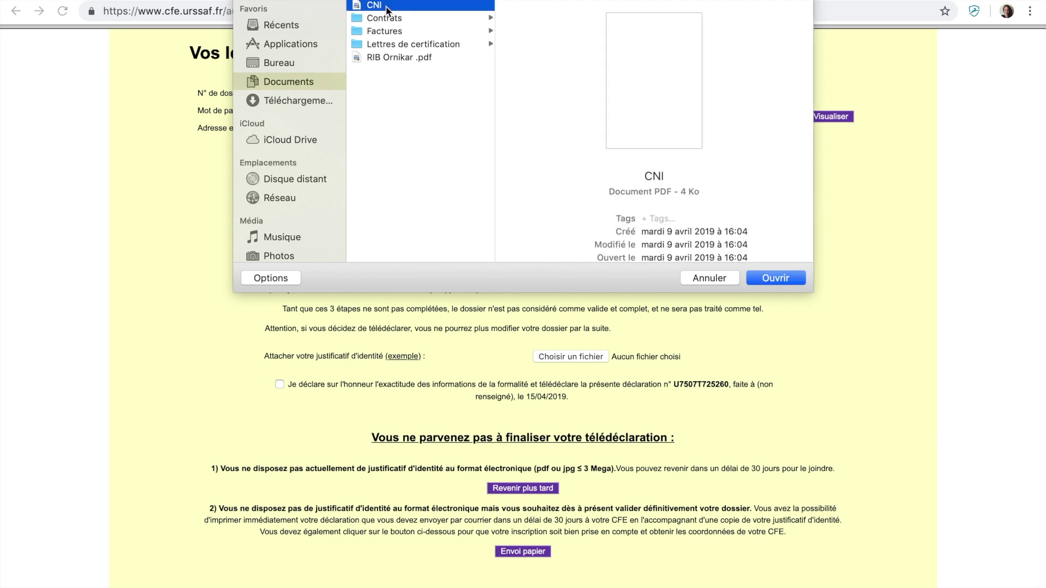
left_click(783, 280)
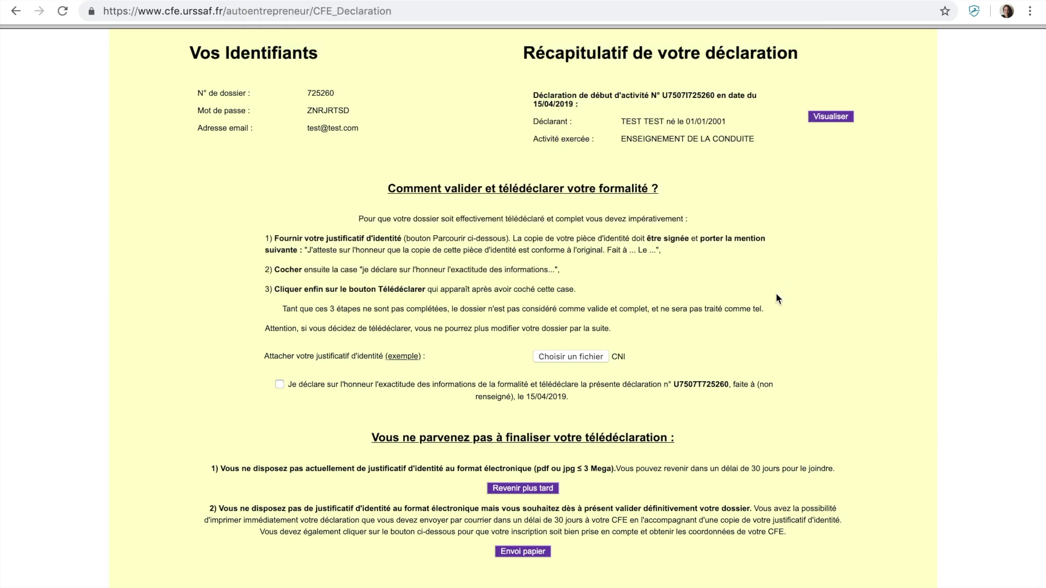
left_click(280, 385)
scroll(281, 382, "down", 4)
scroll(283, 382, "down", 3)
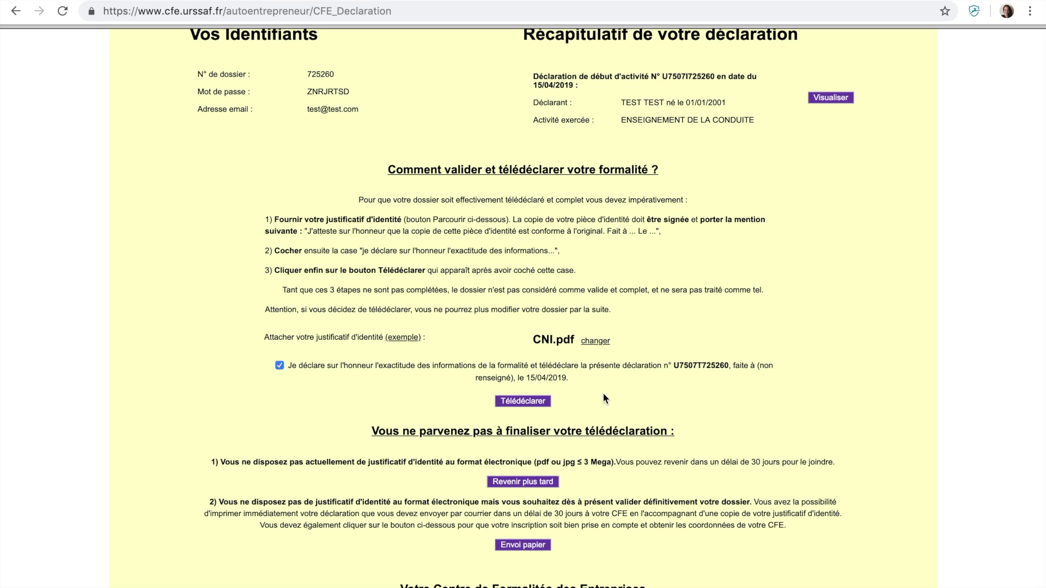
scroll(553, 386, "down", 1)
left_click(525, 375)
scroll(525, 374, "down", 4)
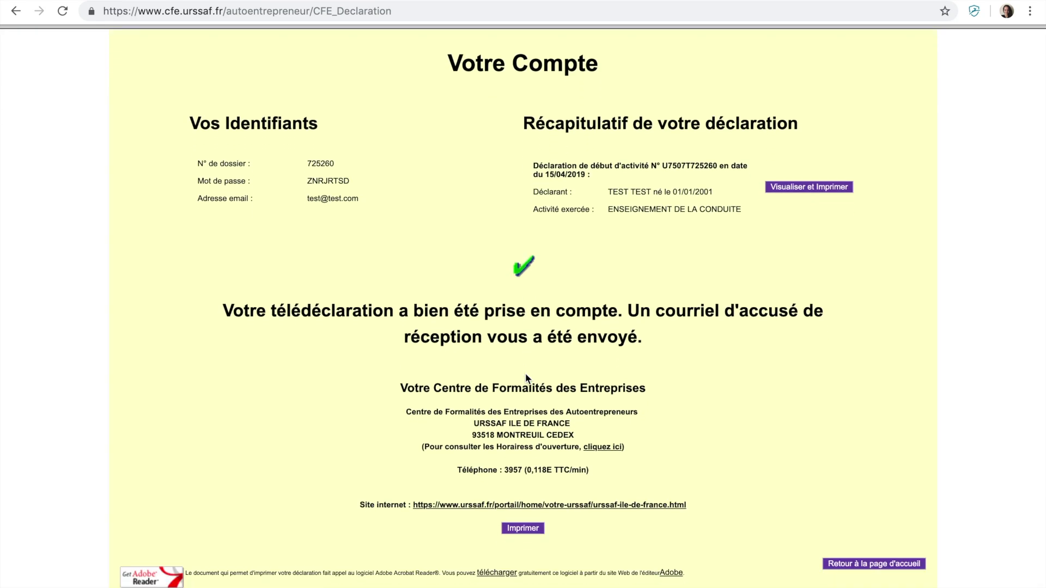